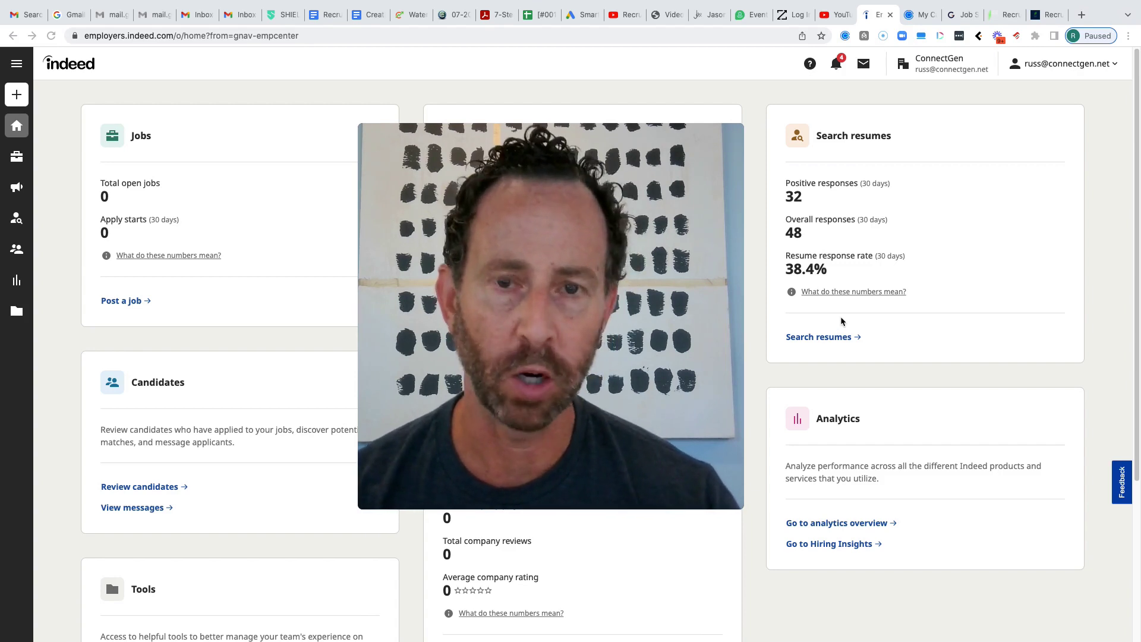
Step: Replace the 'sales' resume search keywords with 'network engineer' and run the search
mouse_move(666, 363)
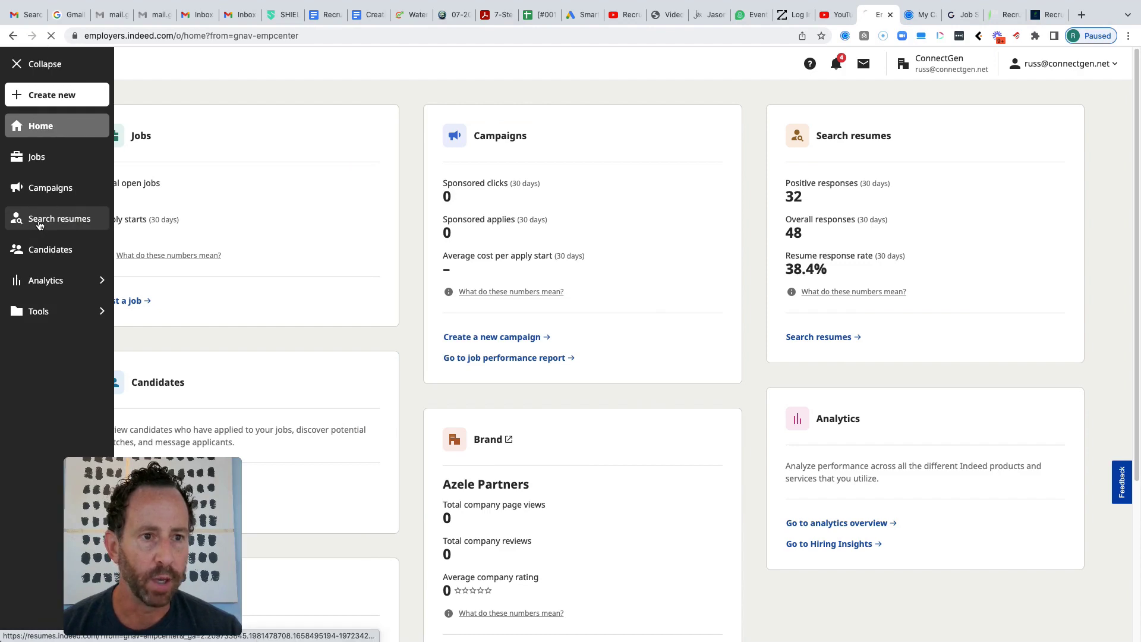
left_click(24, 227)
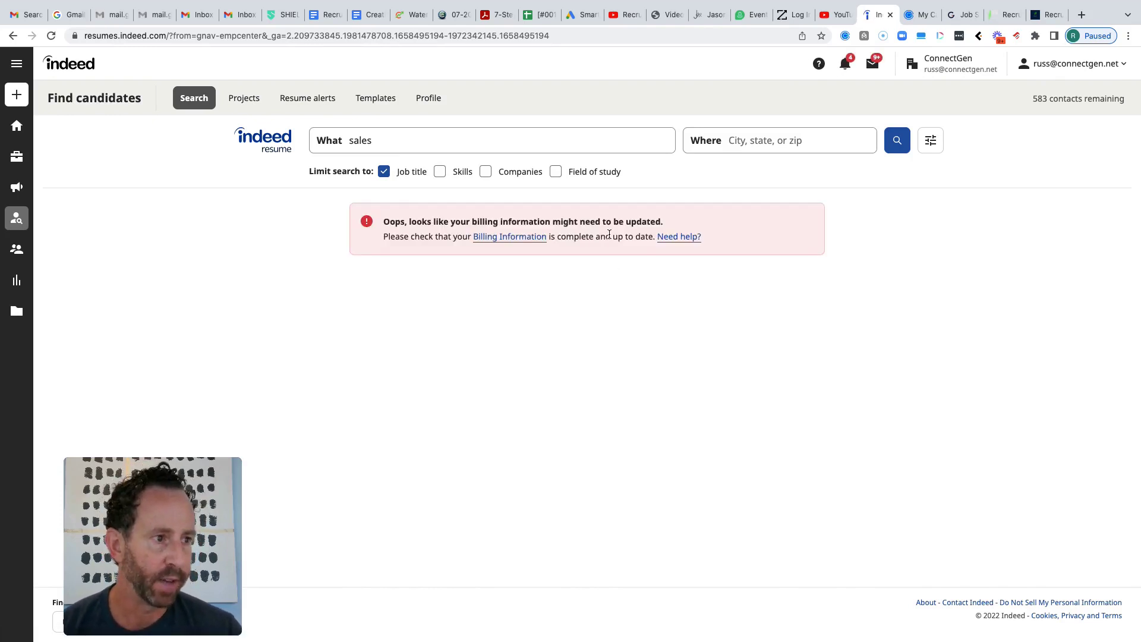
left_click(428, 142)
key("BackSpace")
key("BackSpace")
key("BackSpace")
key("BackSpace")
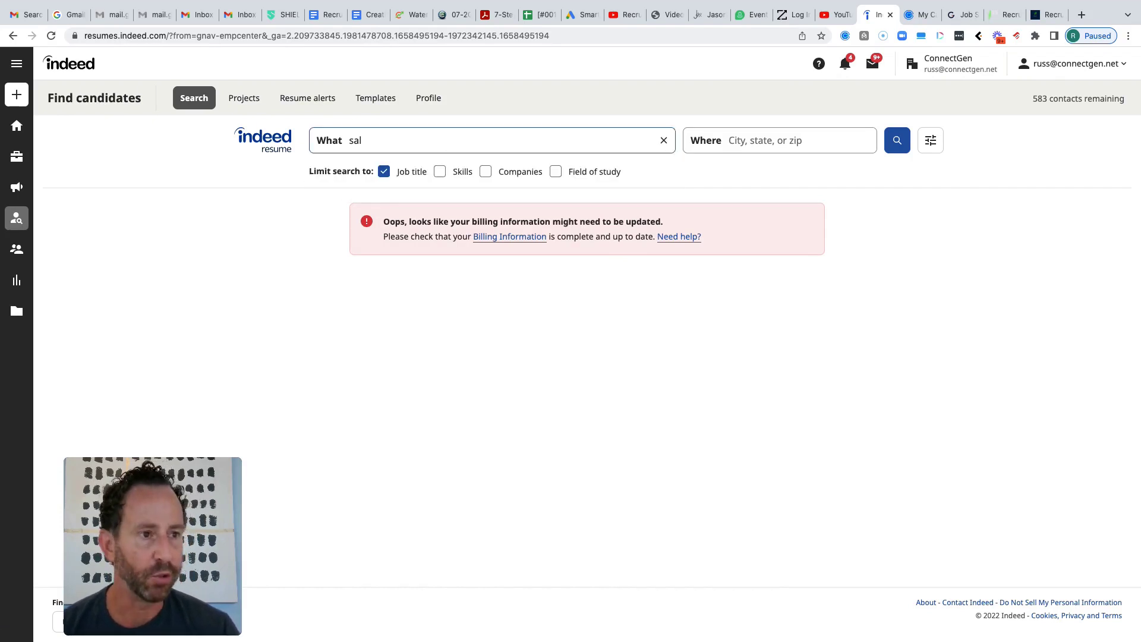
key("BackSpace")
type("network engineer")
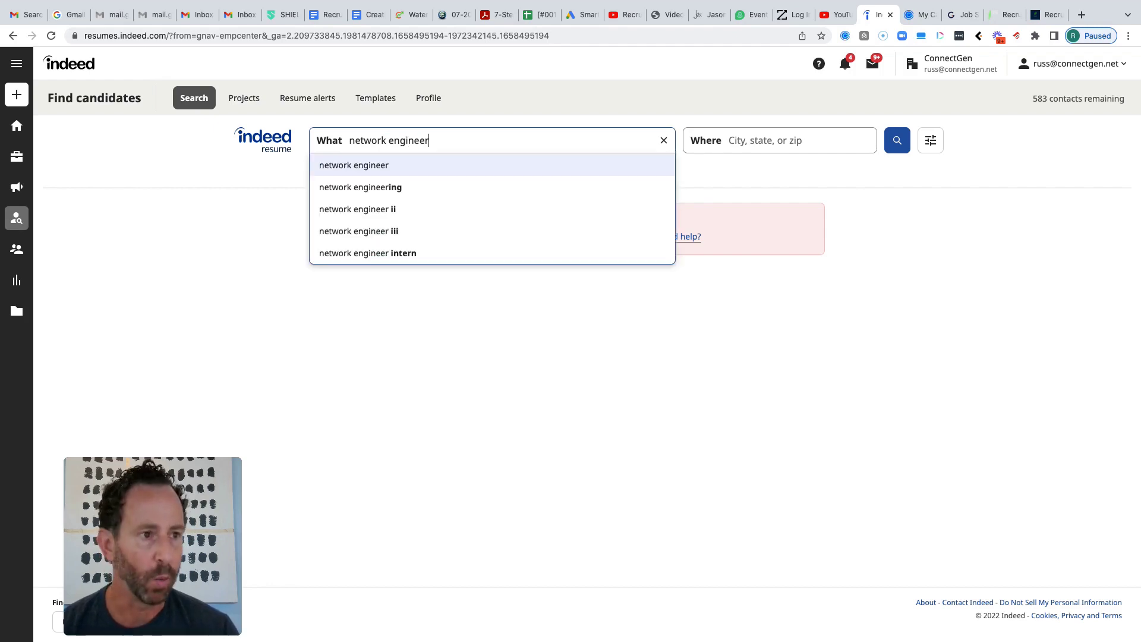
key("Escape")
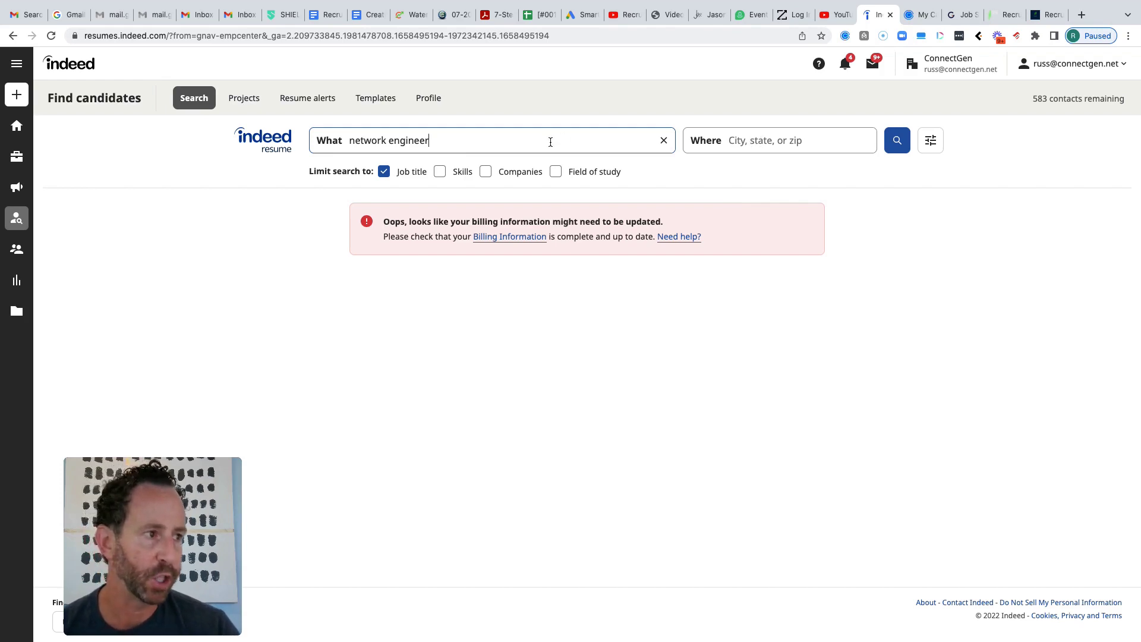
left_click(897, 140)
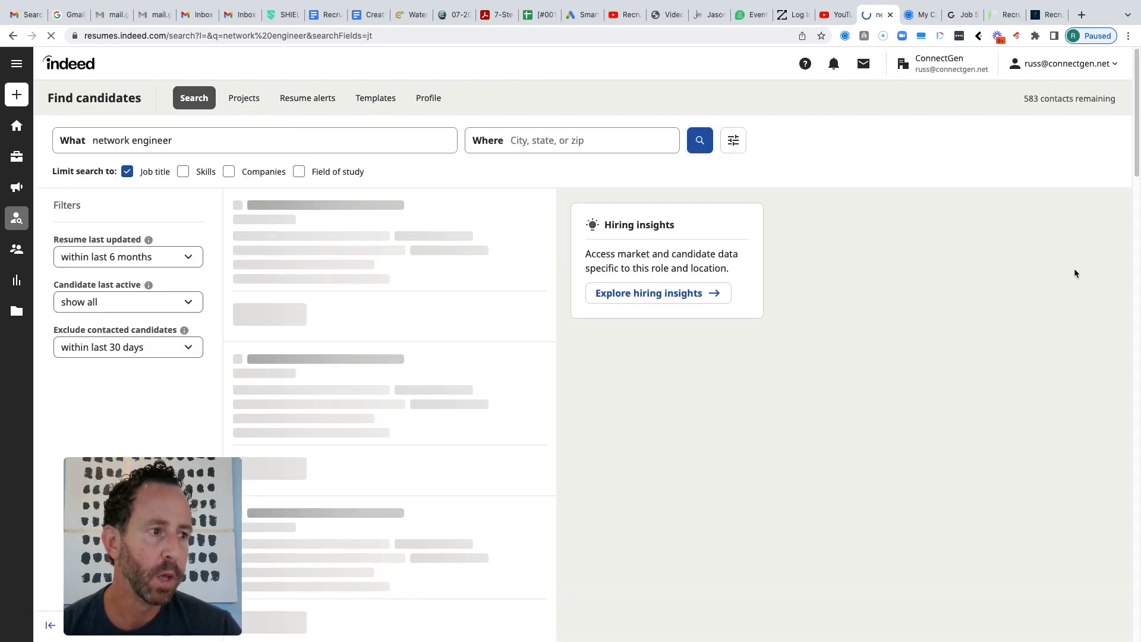
Step: Filter the network engineer results to resumes updated within the last month, leaving 5,683
scroll(1133, 134, "down", 1)
scroll(1132, 134, "up", 1)
left_click_drag(219, 474, 1067, 284)
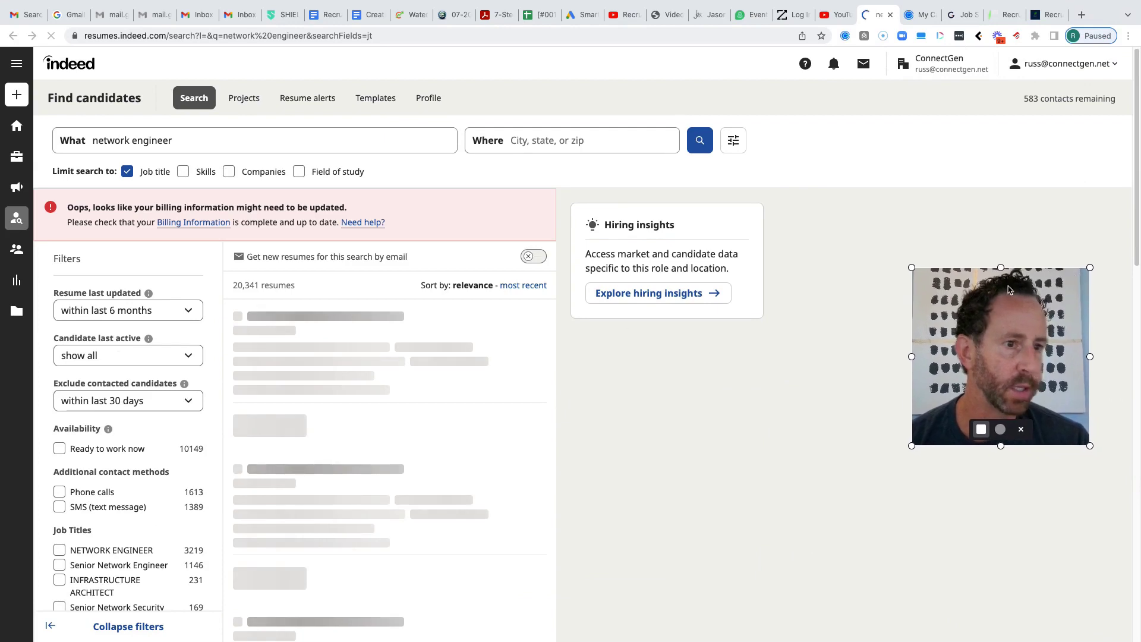
left_click(188, 312)
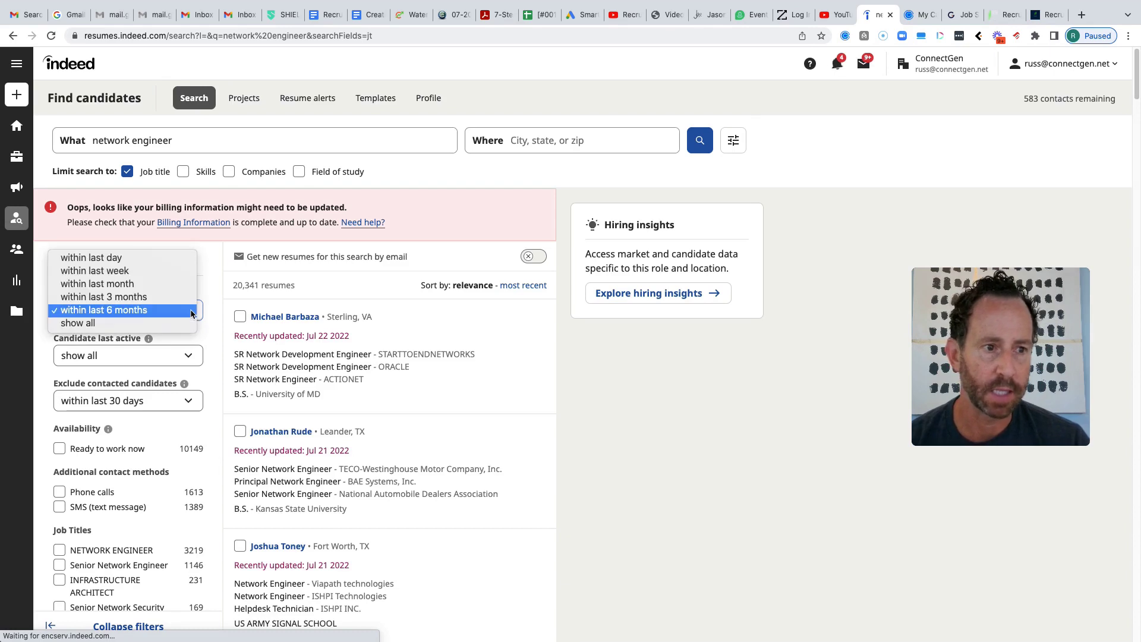
left_click(138, 285)
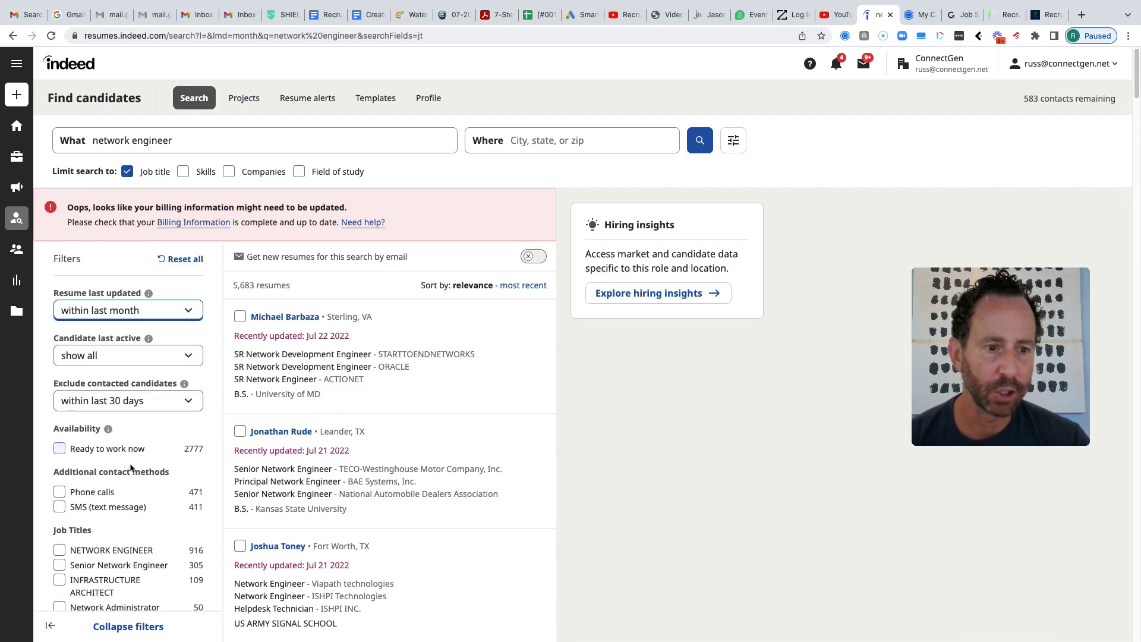
Step: Restrict results to the NETWORK ENGINEER job title only, leaving 916 resumes
left_click(65, 550)
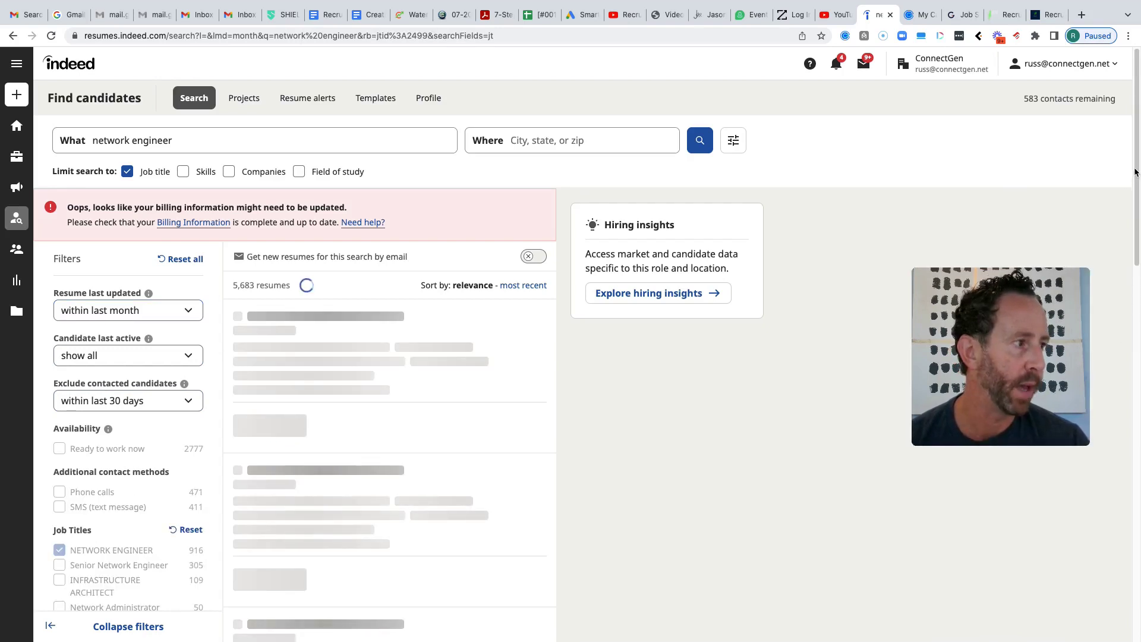
left_click_drag(1134, 172, 1133, 210)
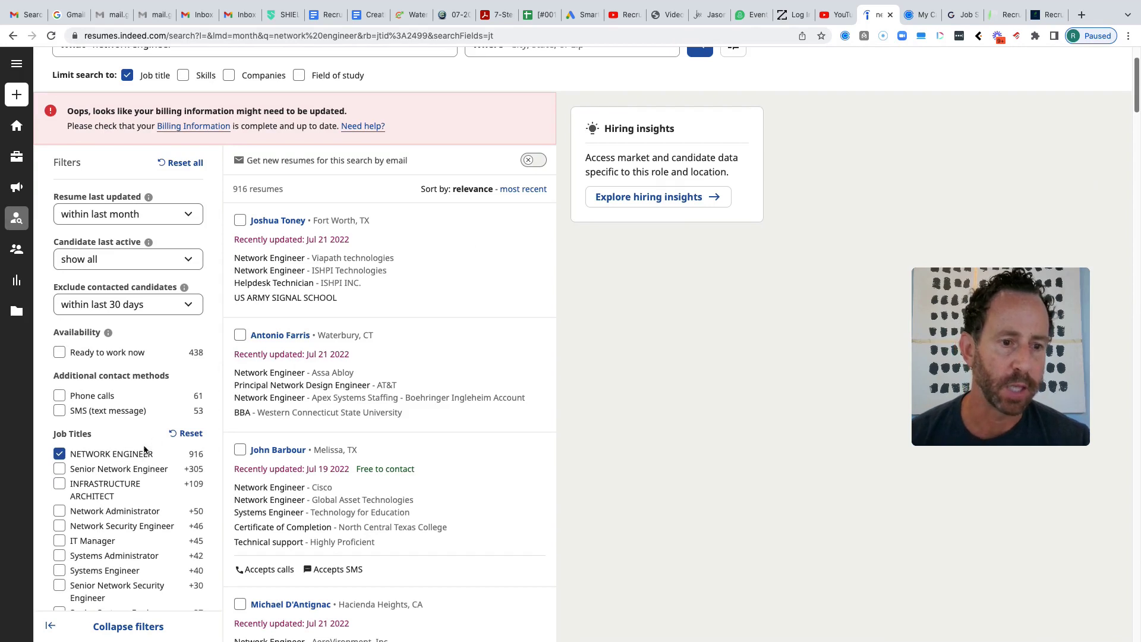
left_click(59, 470)
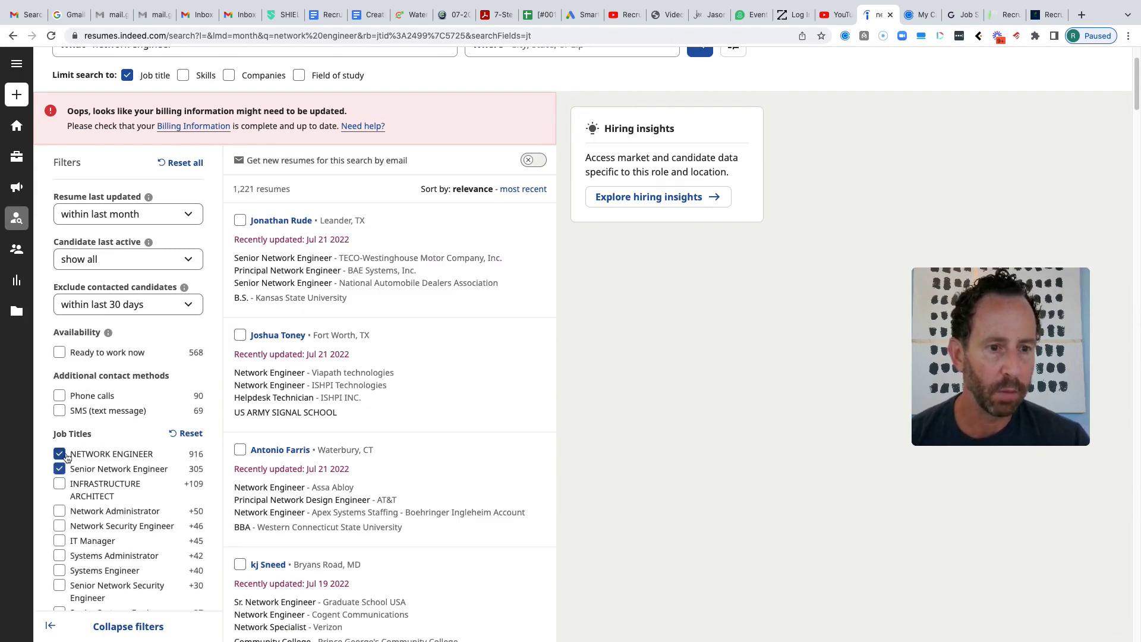
left_click(59, 469)
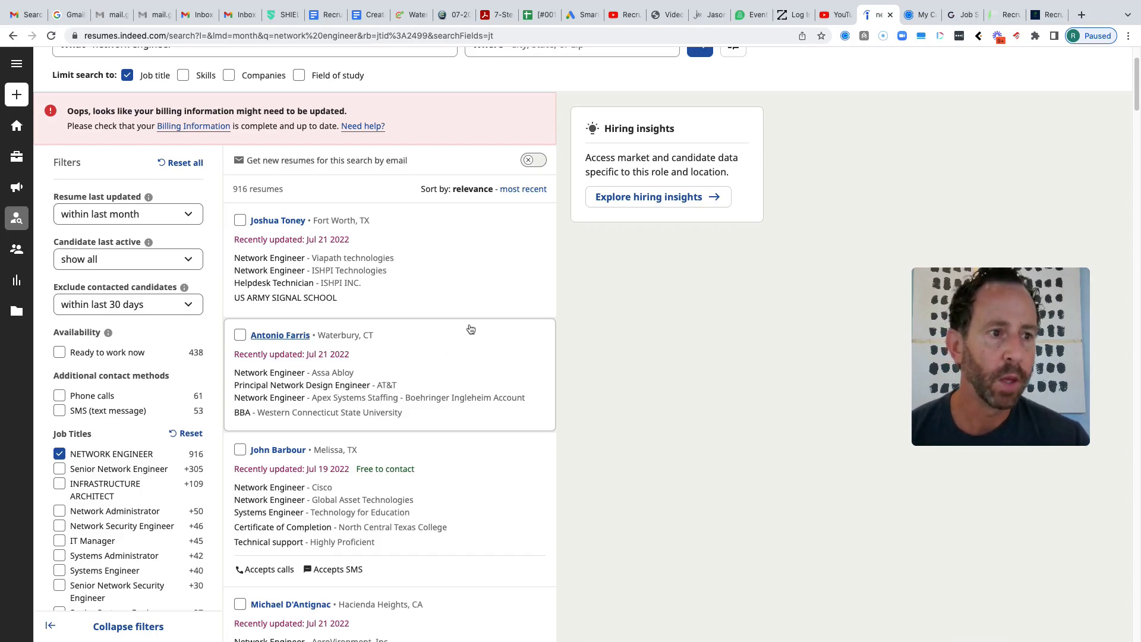
Step: Select the first two candidate resumes and start an email to both of them
left_click(240, 220)
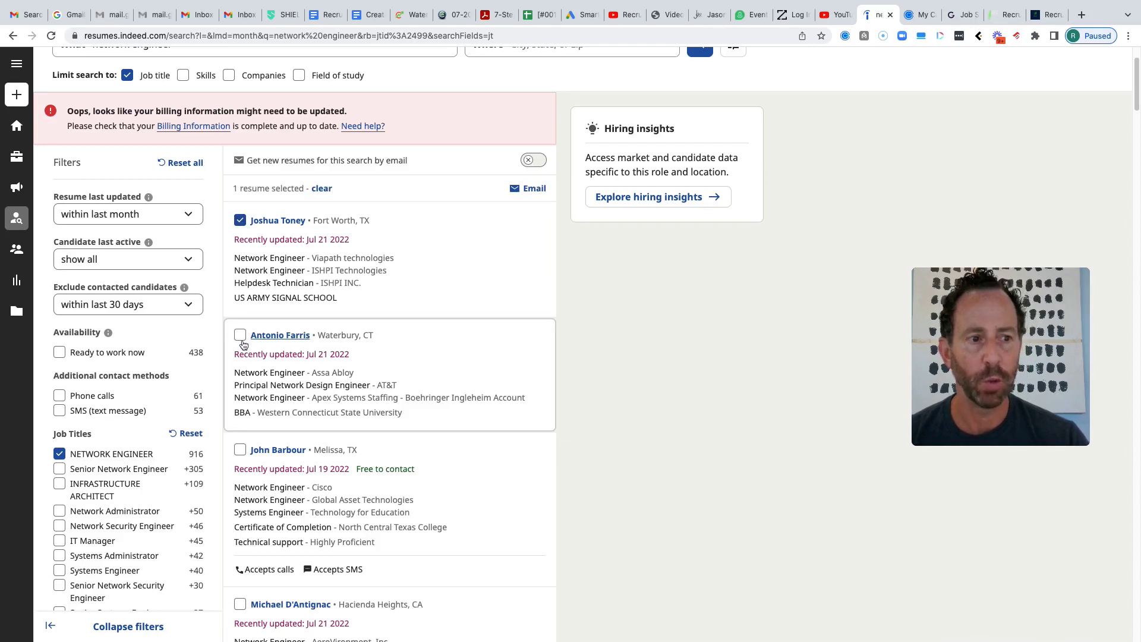
left_click(241, 336)
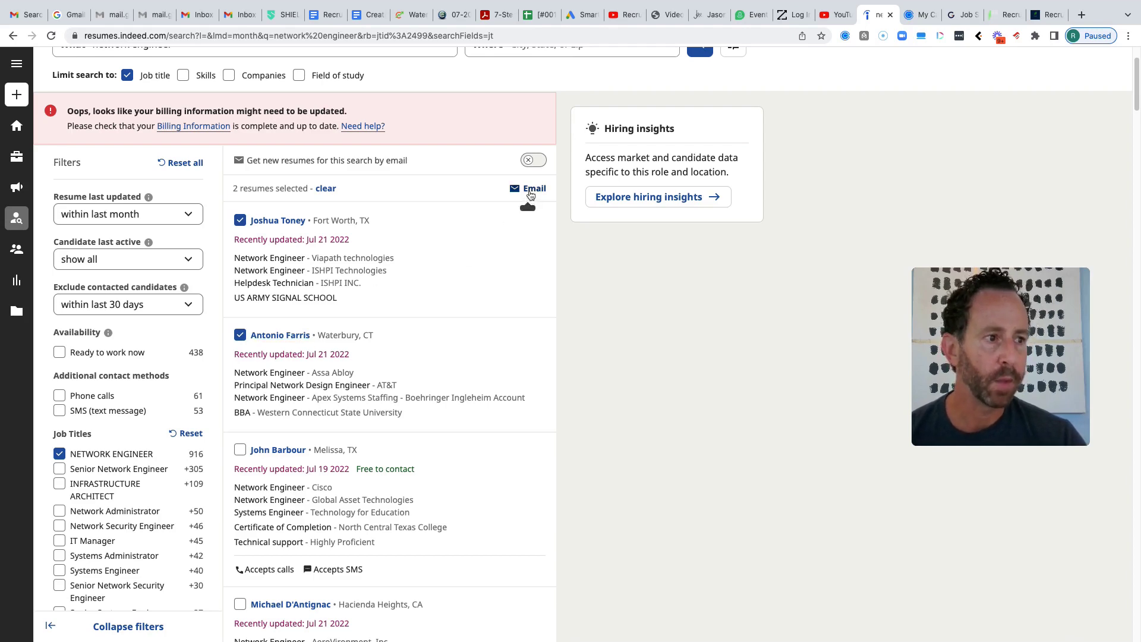
left_click(531, 192)
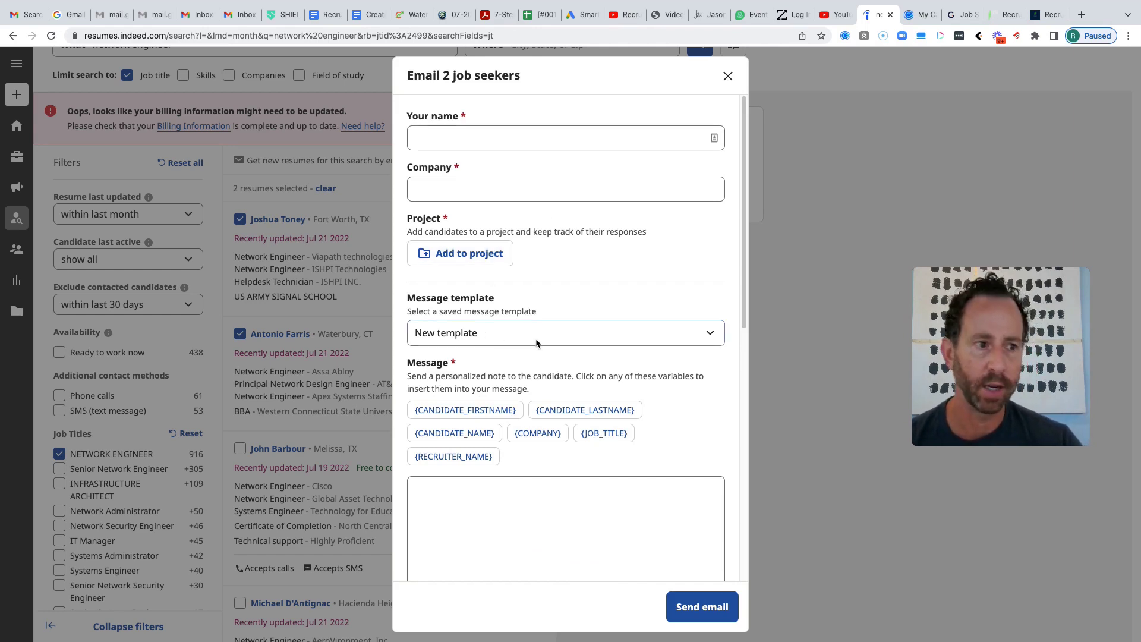
Step: Fill the email from the 'Vexus Revised 4' template and select its ConnectGen job page link
left_click(683, 334)
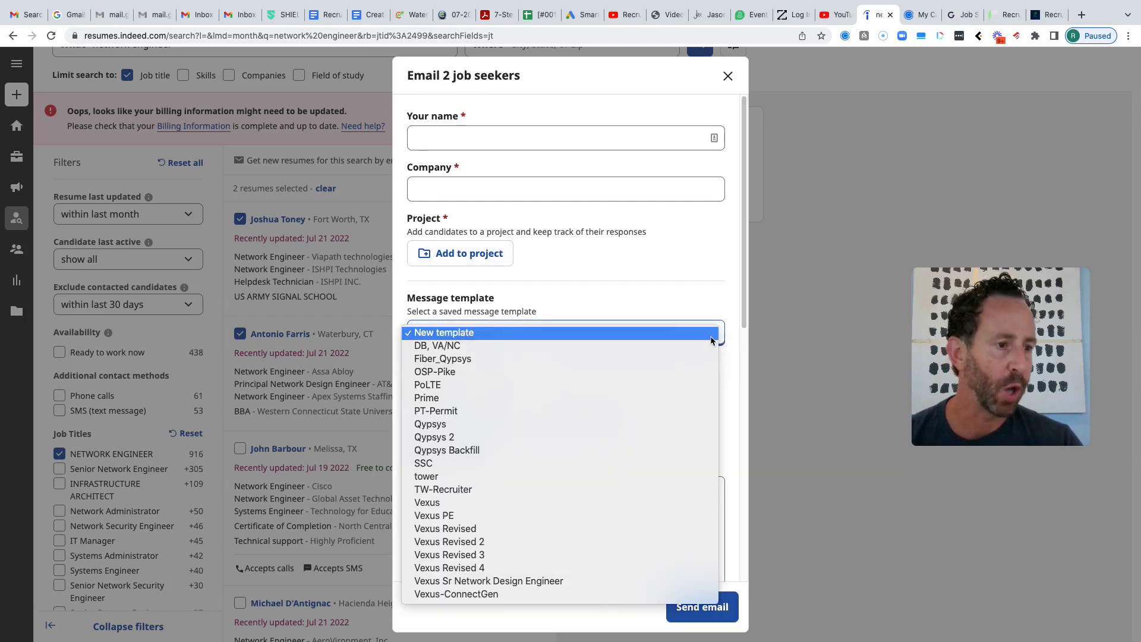
left_click(743, 260)
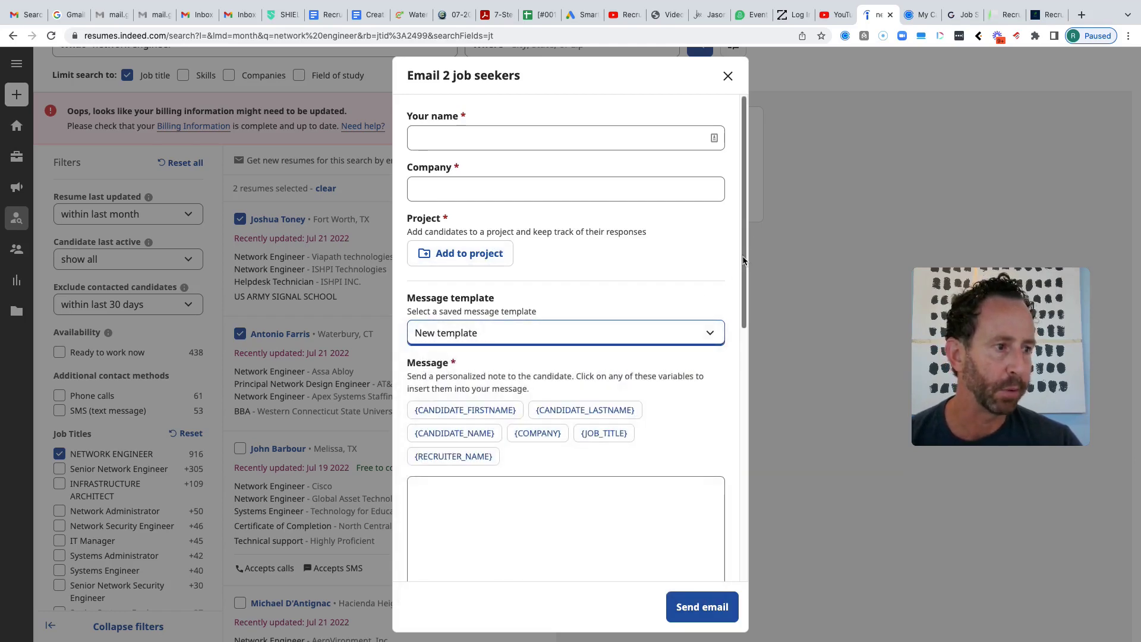
left_click(686, 330)
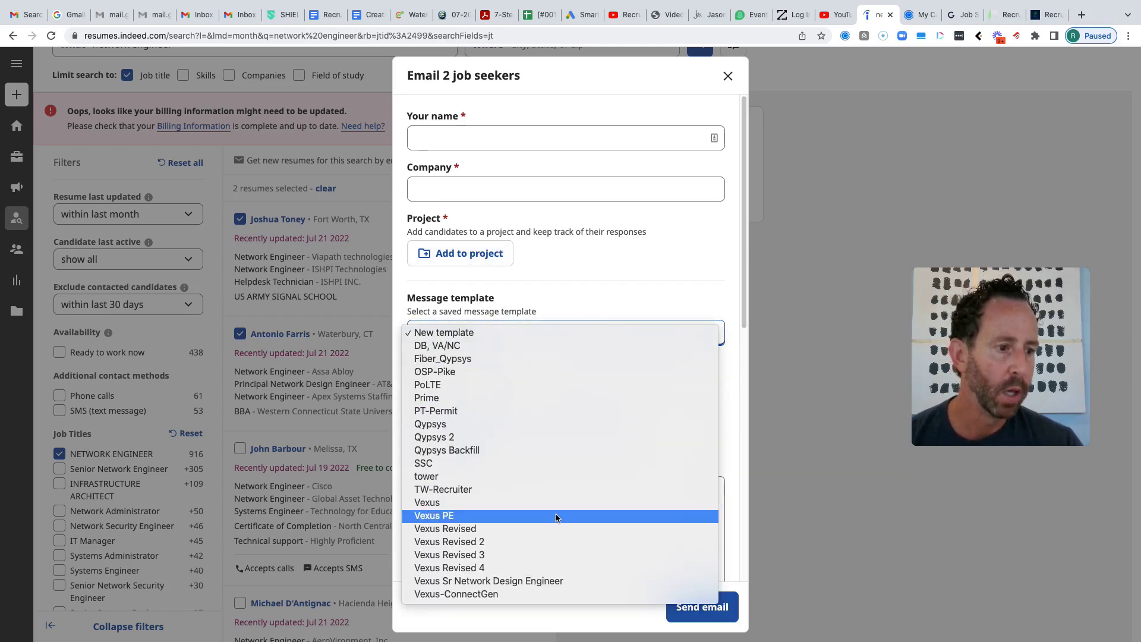
left_click(520, 567)
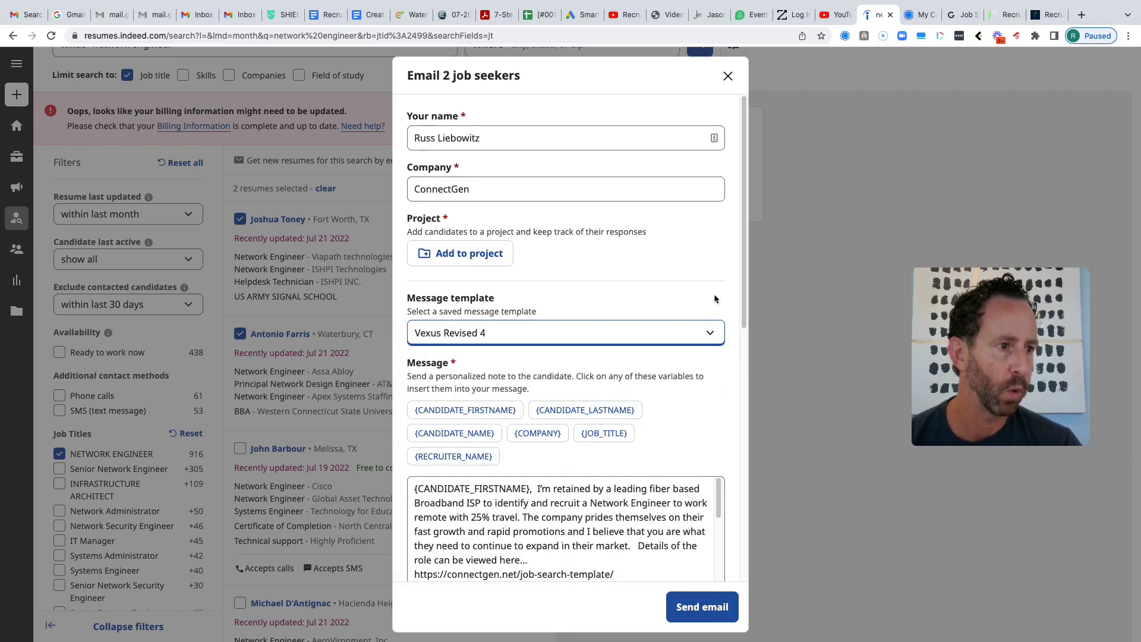
left_click_drag(744, 237, 742, 333)
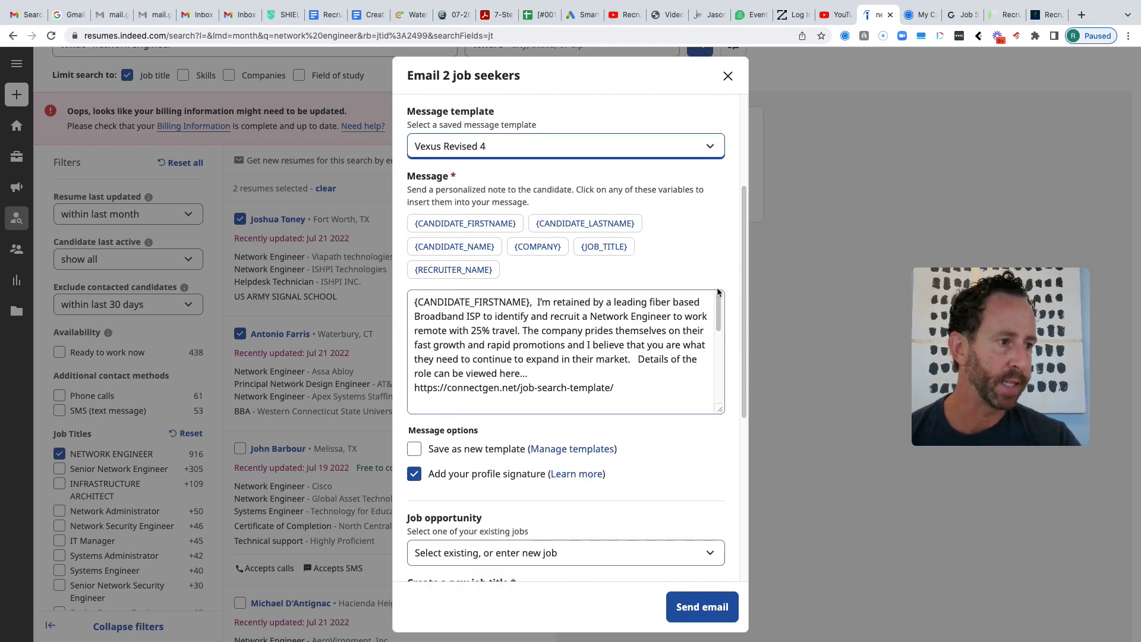
scroll(719, 306, "down", 3)
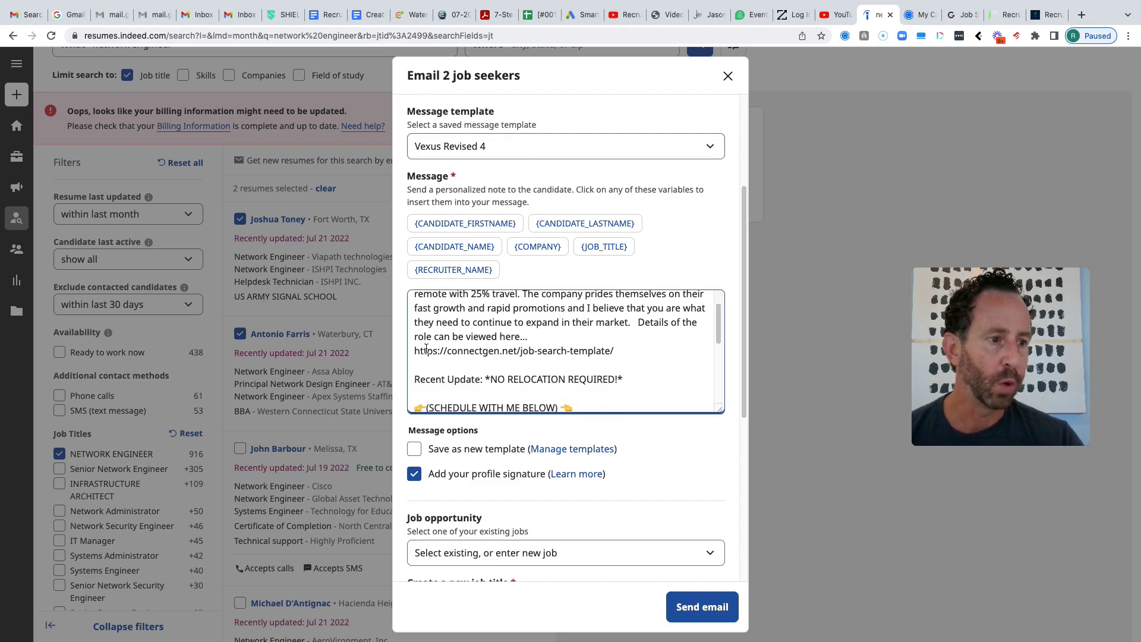
left_click_drag(415, 351, 628, 351)
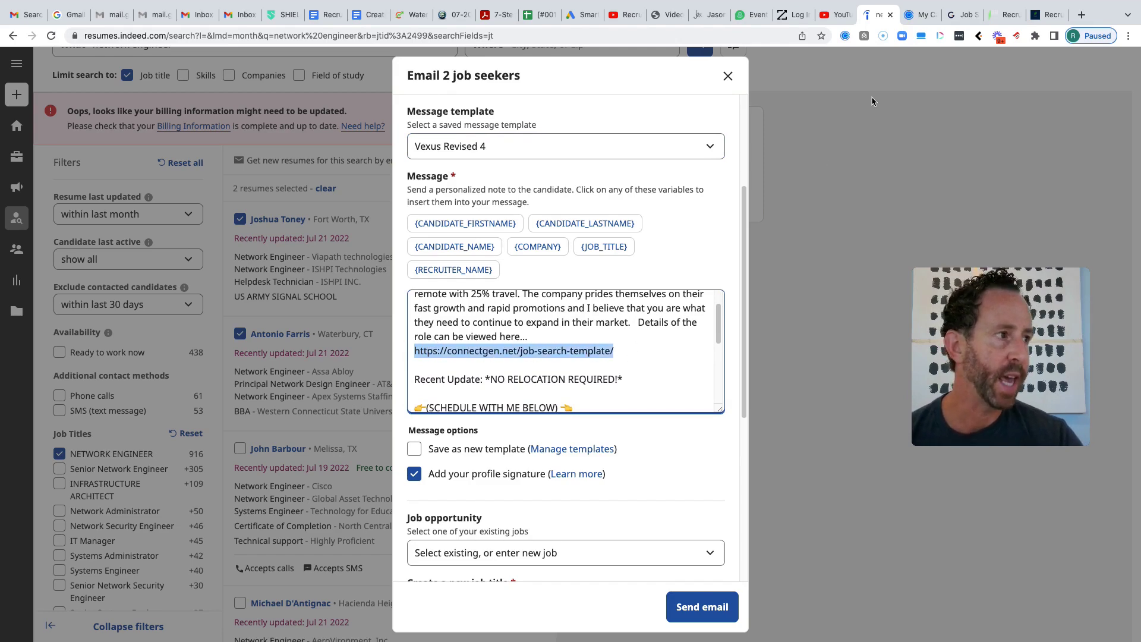
Step: Review the ConnectGen job page for the 2 Principal and Sr. Network Design Engineer positions
left_click(963, 15)
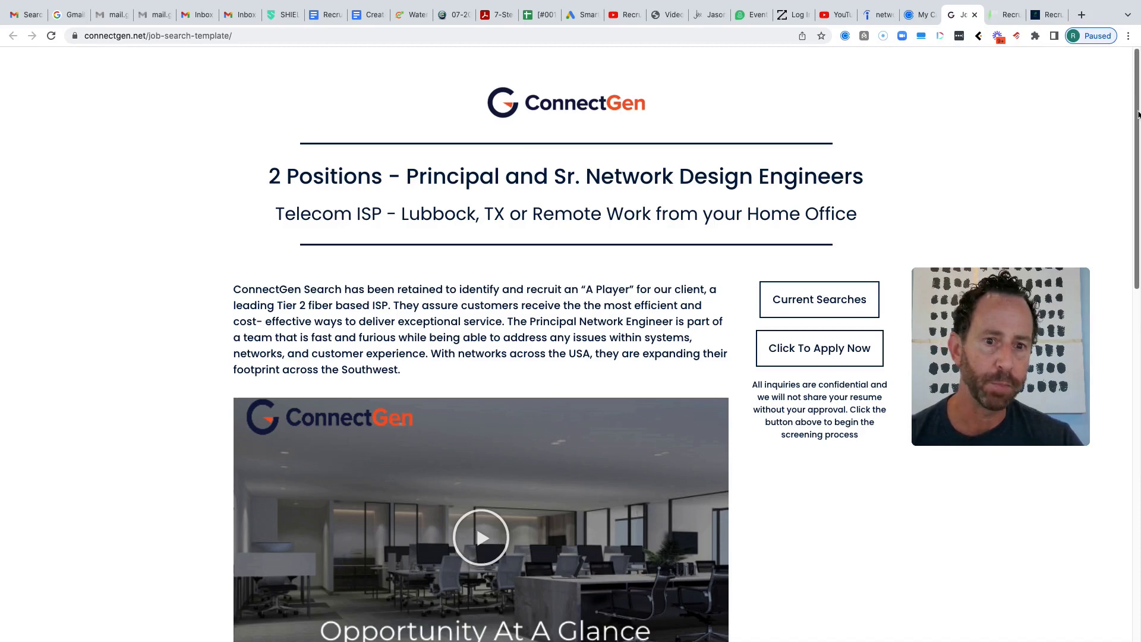
left_click_drag(1137, 114, 1074, 214)
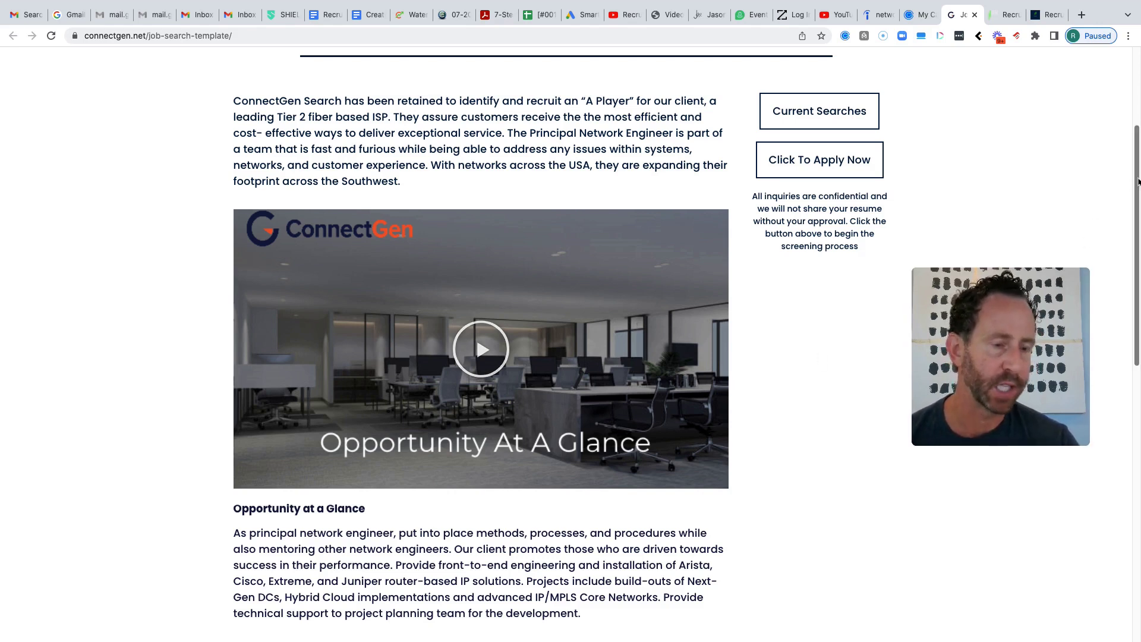
left_click_drag(1136, 181, 1115, 101)
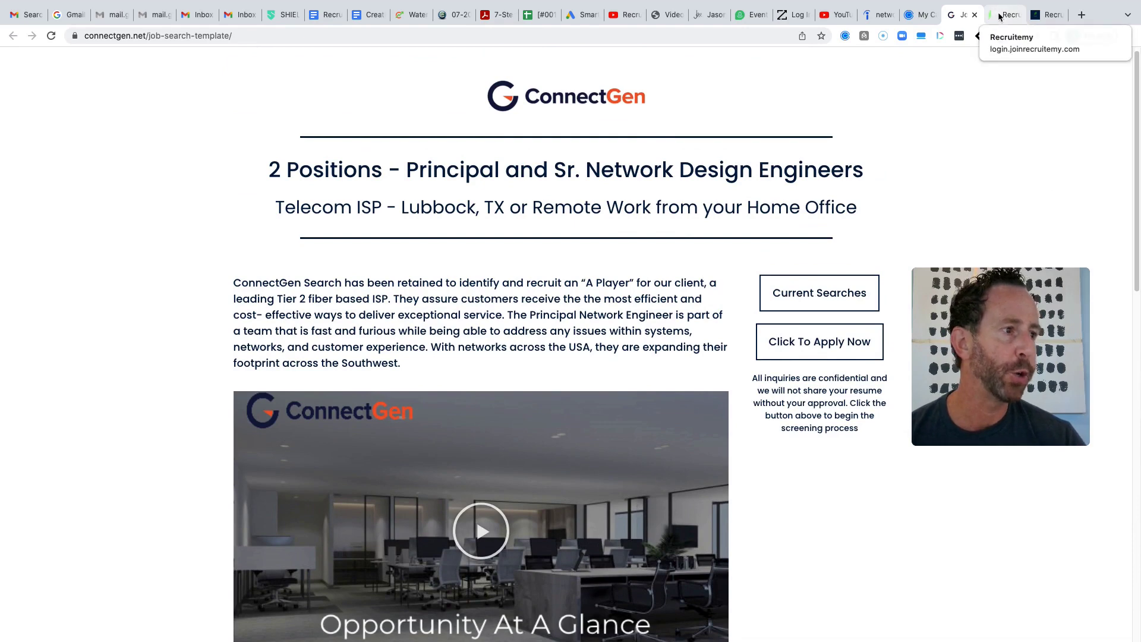
Step: Check the Recruitemy Automation Workflows list, then go back to the Indeed email draft
left_click(999, 16)
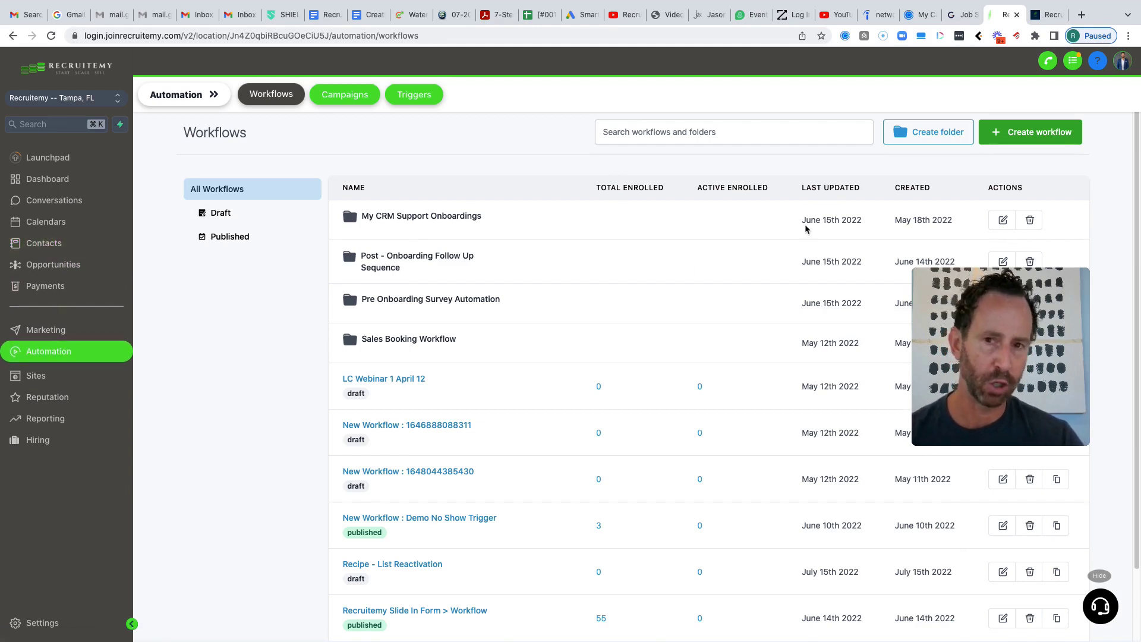
left_click(880, 14)
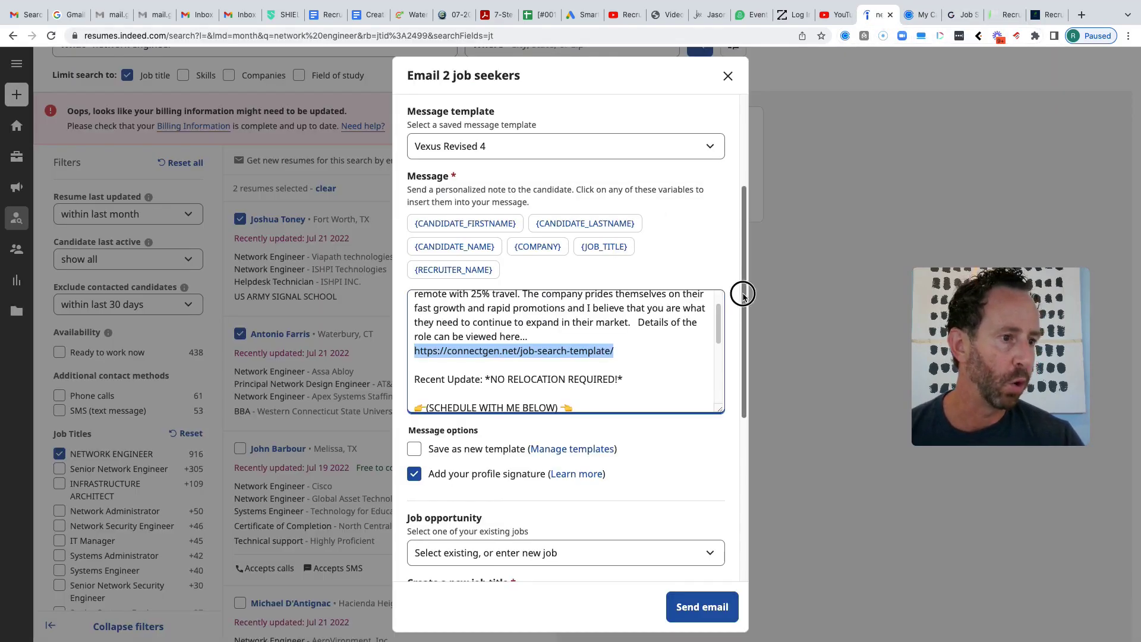
scroll(739, 298, "down", 1)
left_click_drag(718, 282, 718, 307)
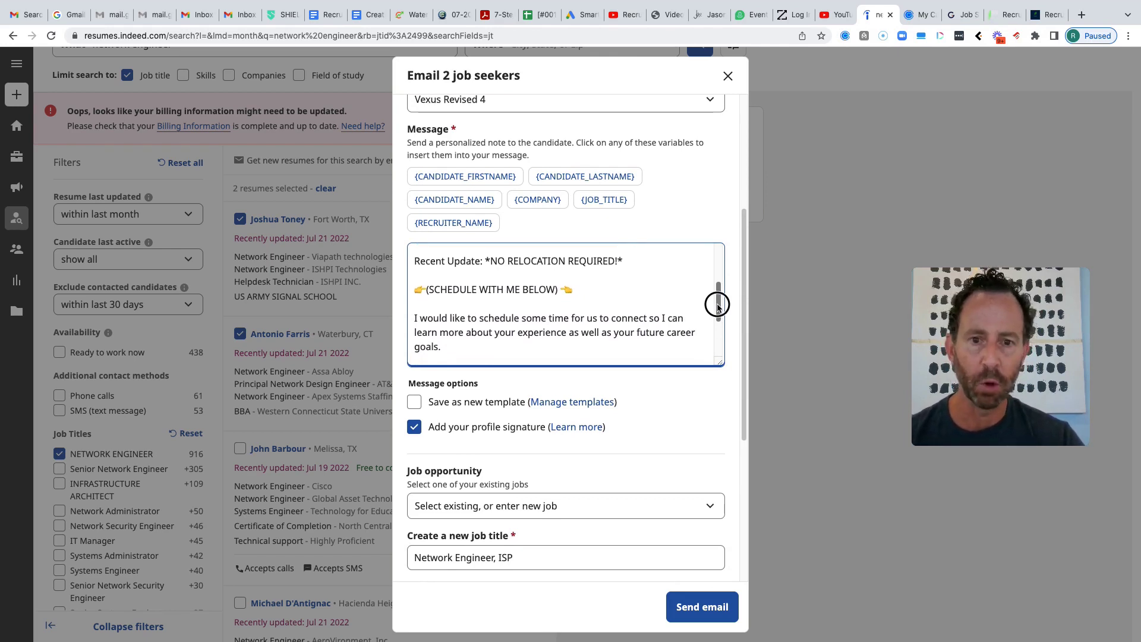
left_click_drag(717, 307, 840, 93)
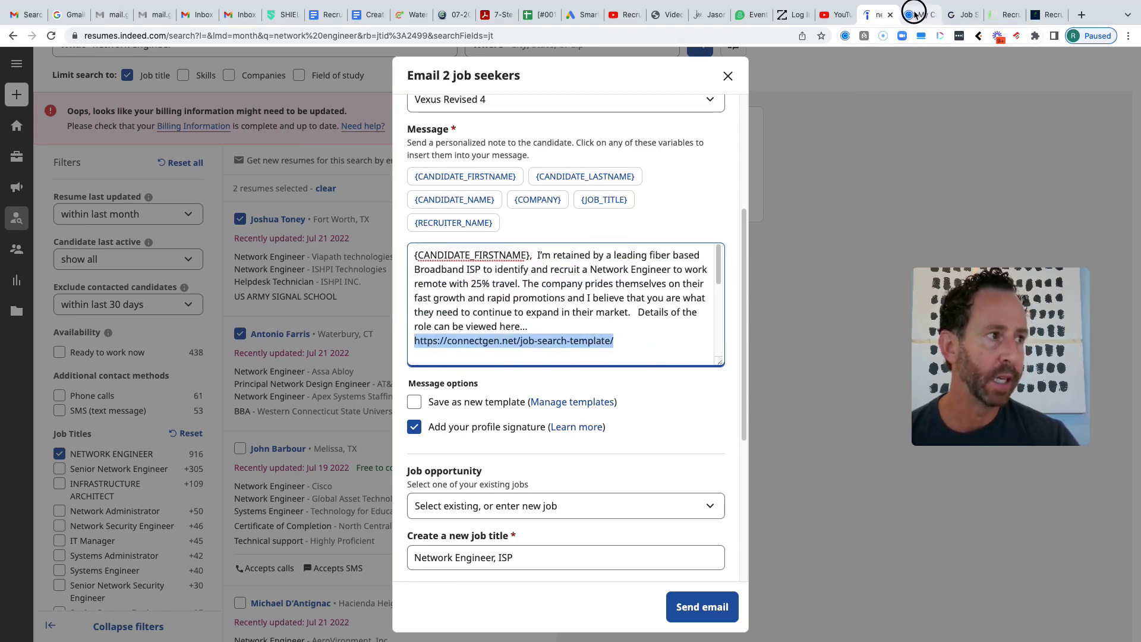
Step: View the 30-minute ConnectGen Intro Call booking page in Calendly, then Gmail's 'indeed' results
left_click(915, 11)
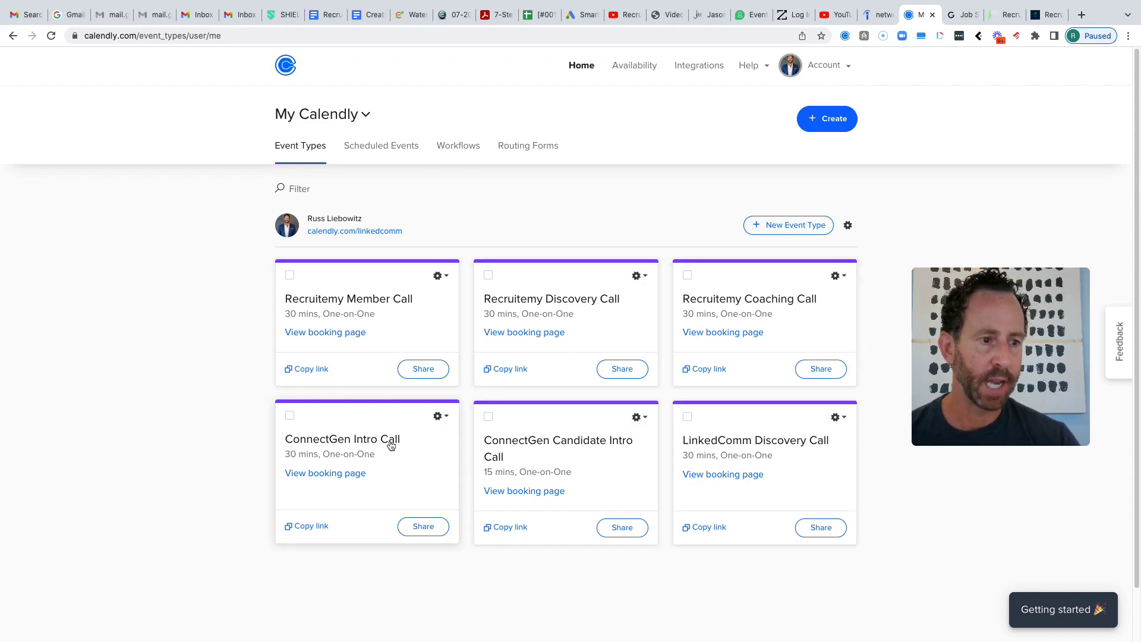
left_click(364, 475)
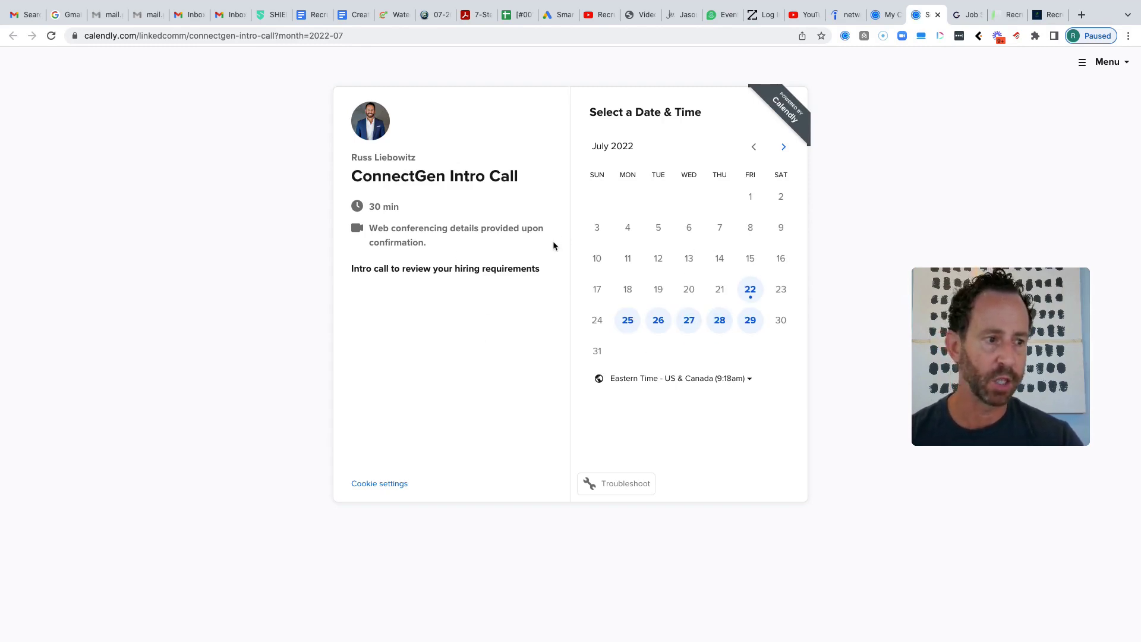
left_click(27, 15)
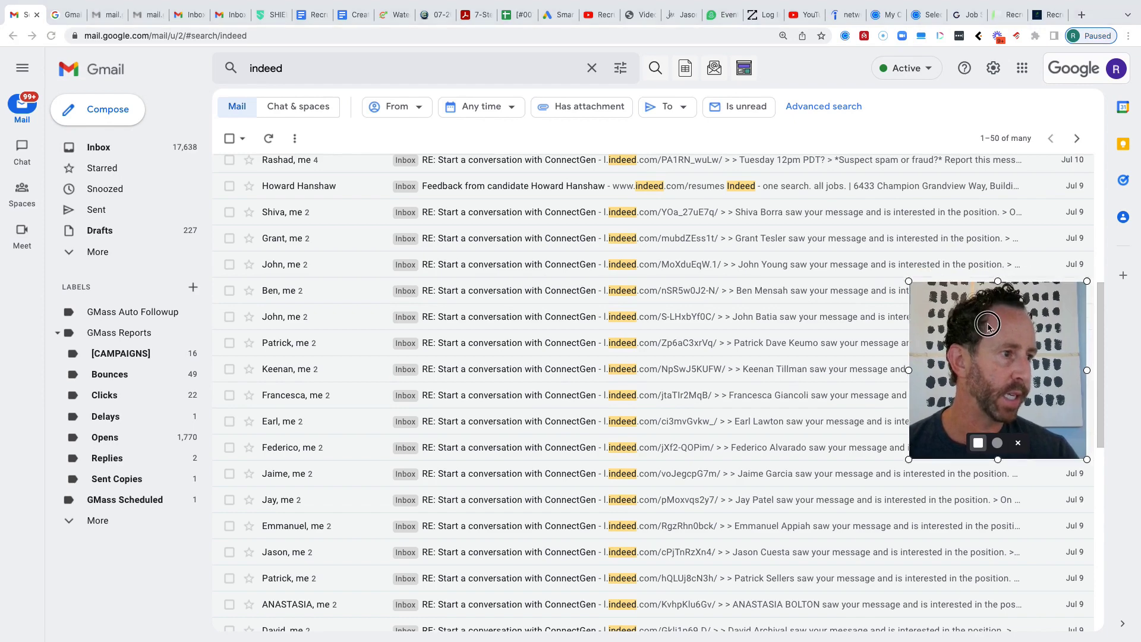
left_click_drag(980, 321, 116, 491)
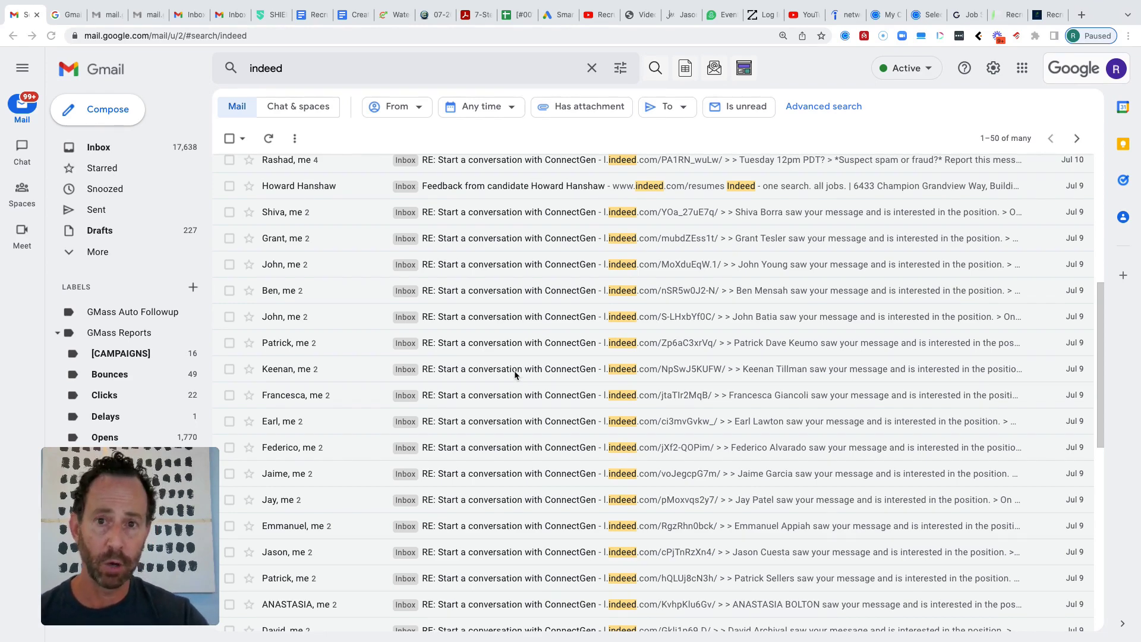
Step: Open the Steps settings of the 376-lead Staffing Agency Owners campaign in LeadCast
left_click(1045, 19)
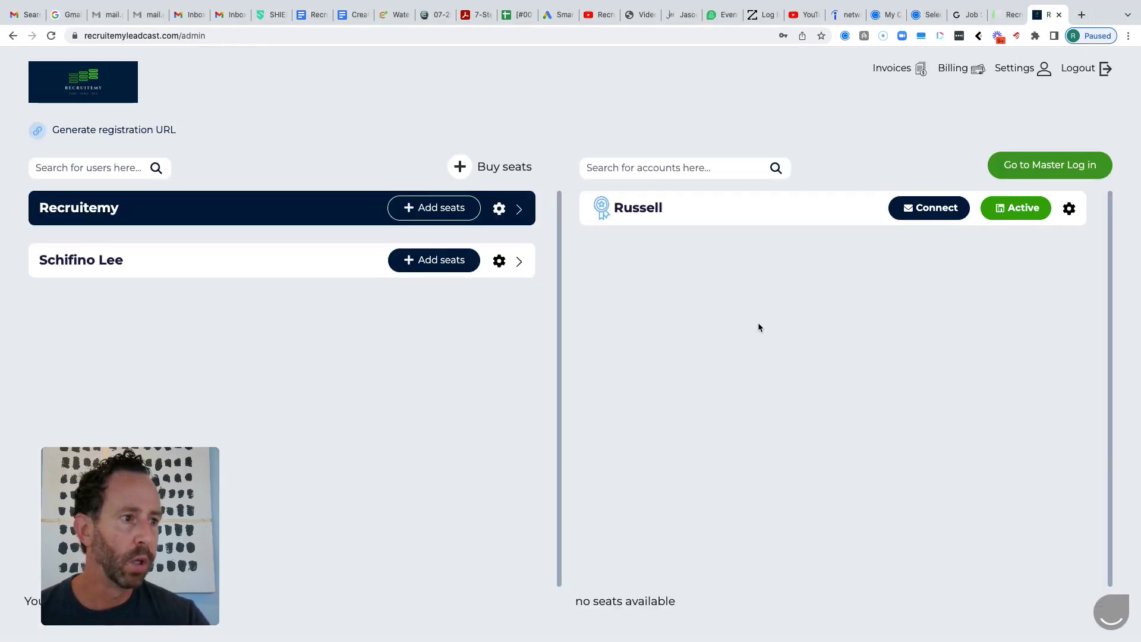
left_click(644, 215)
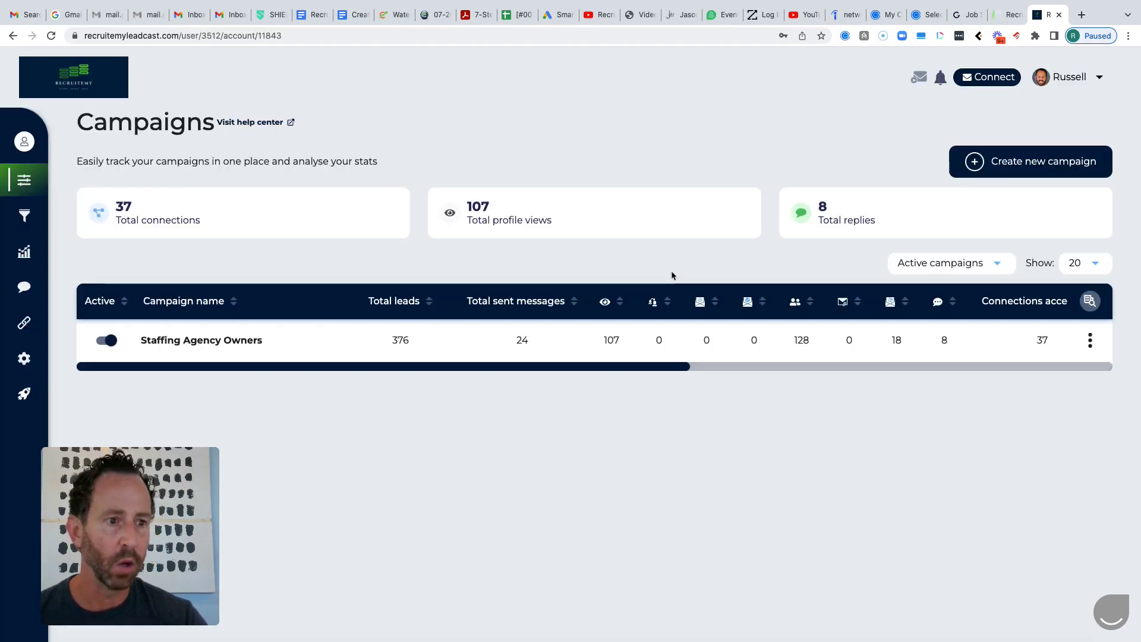
left_click(257, 340)
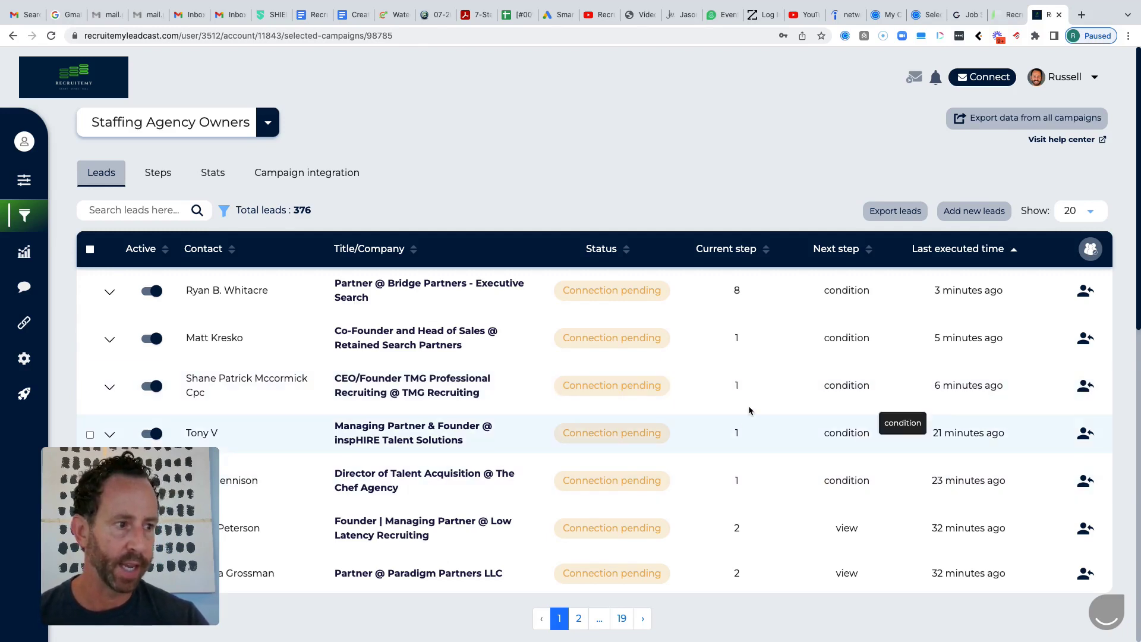
left_click(160, 177)
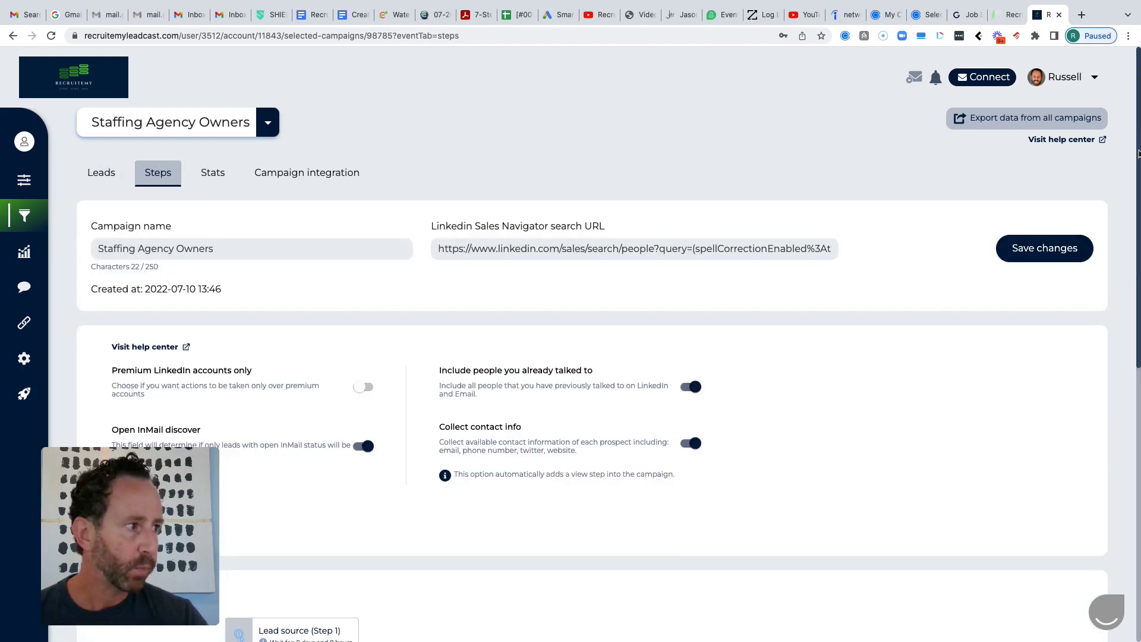
Step: Review the campaign's invite, message and InMail flowchart branches, then return to CRM Workflows
scroll(1133, 326, "down", 6)
left_click_drag(526, 474, 677, 305)
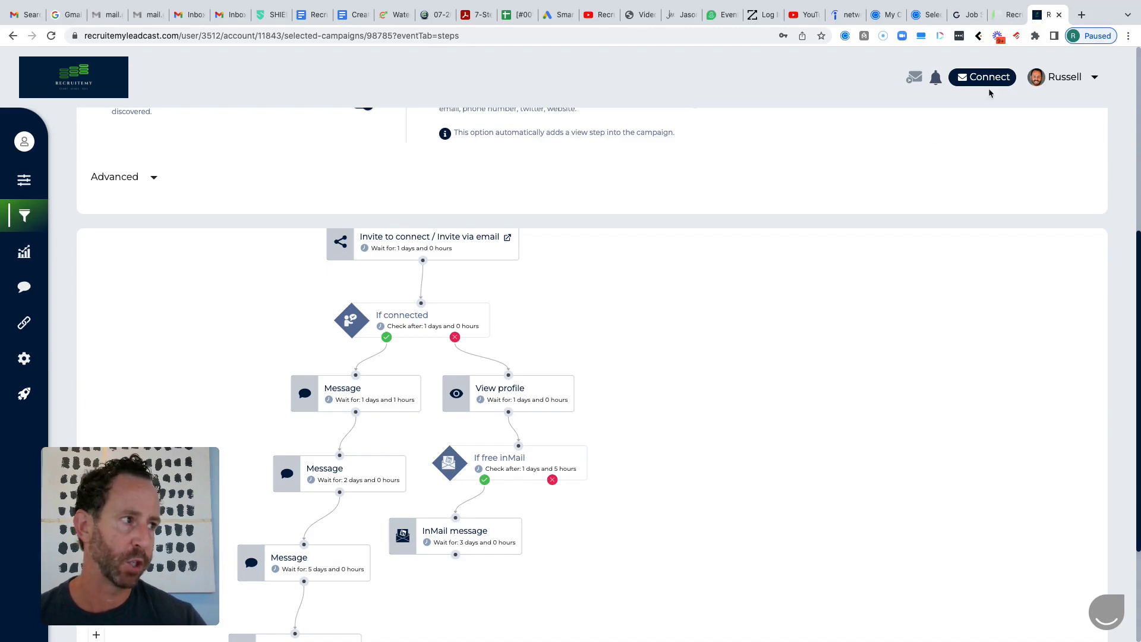
left_click(1011, 16)
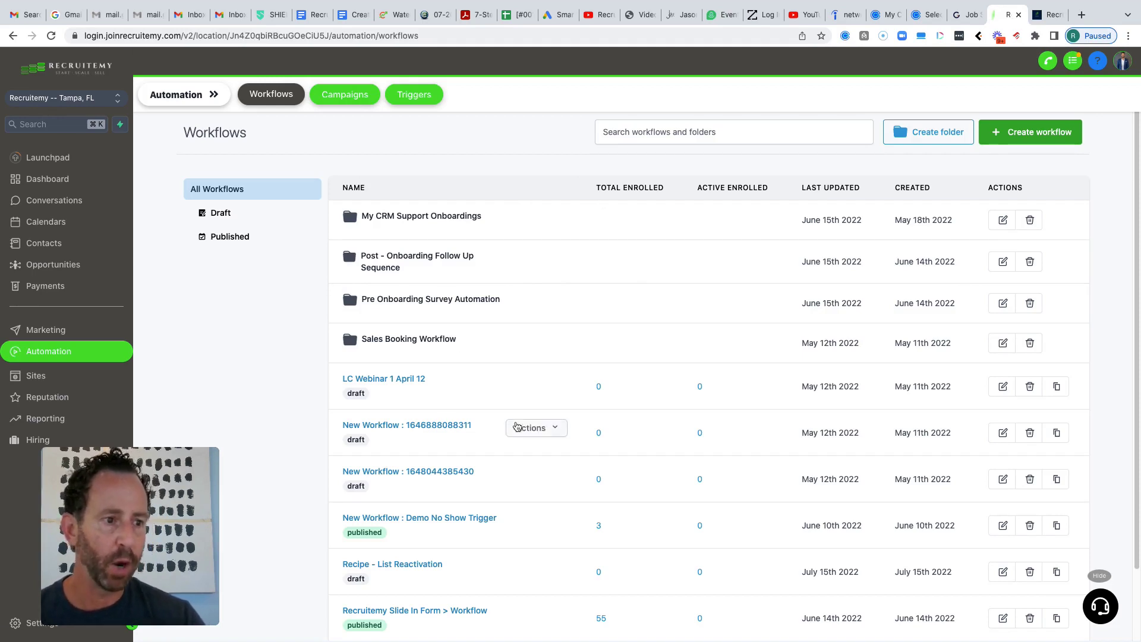
Step: Open the LC Webinar 1 April 12 workflow and look through its tag, confirmation and reminder email steps
left_click(408, 382)
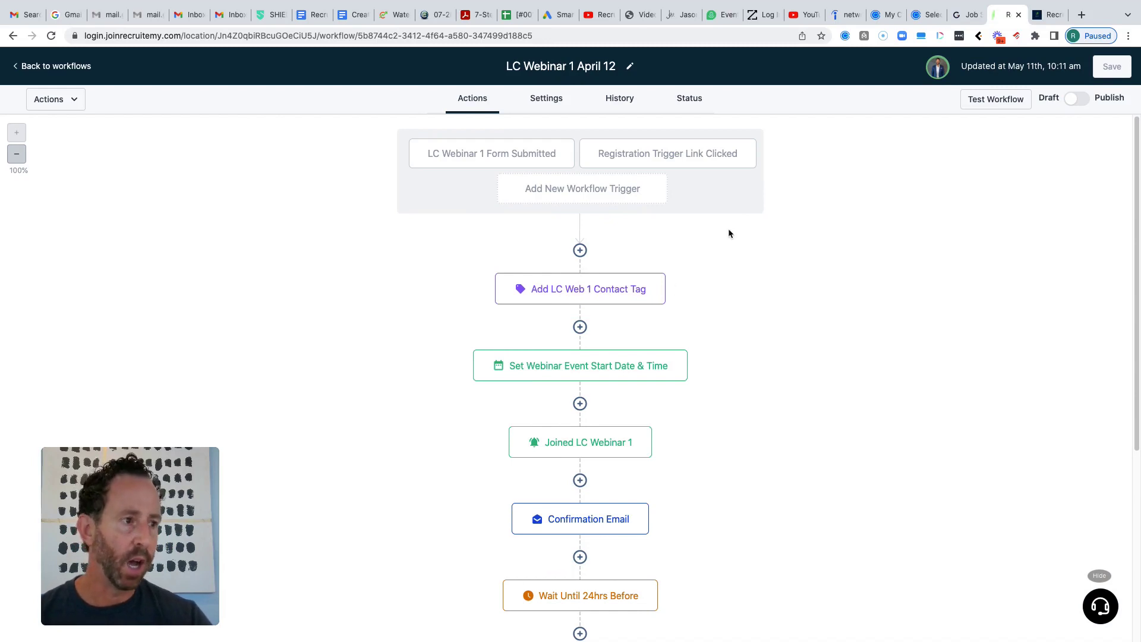
left_click_drag(1135, 153, 1133, 246)
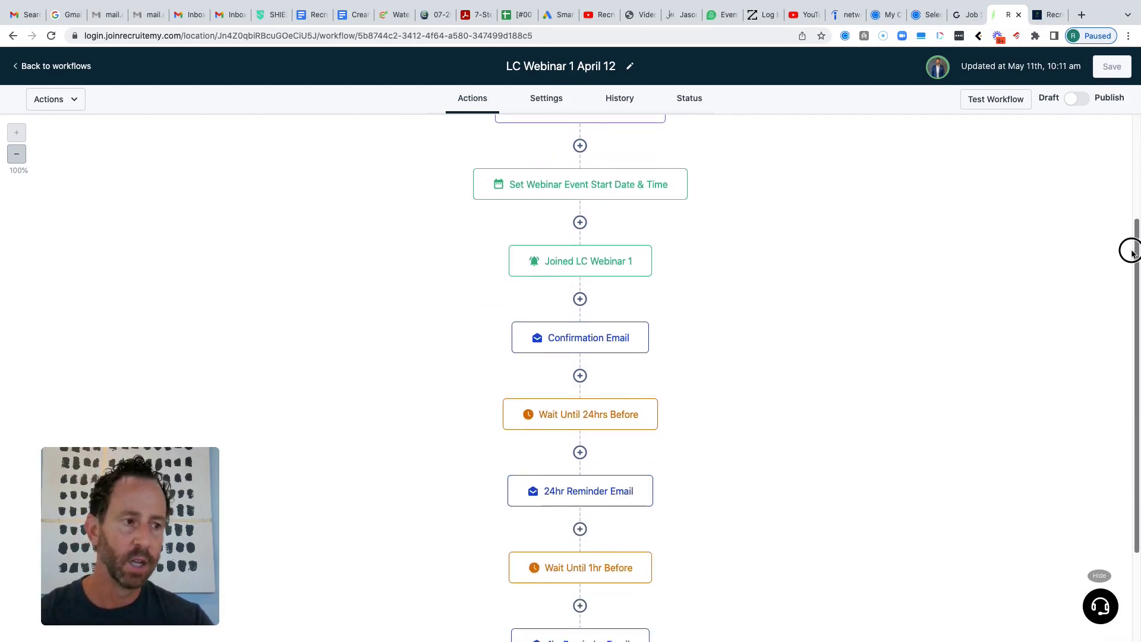
left_click_drag(1131, 254, 1124, 308)
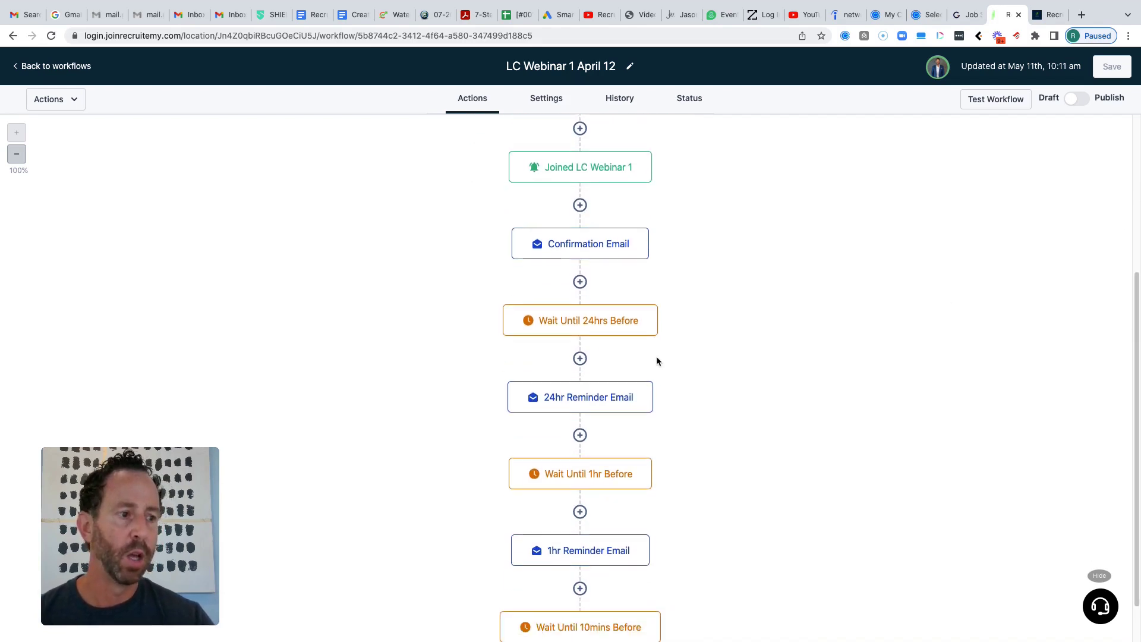
mouse_move(1139, 258)
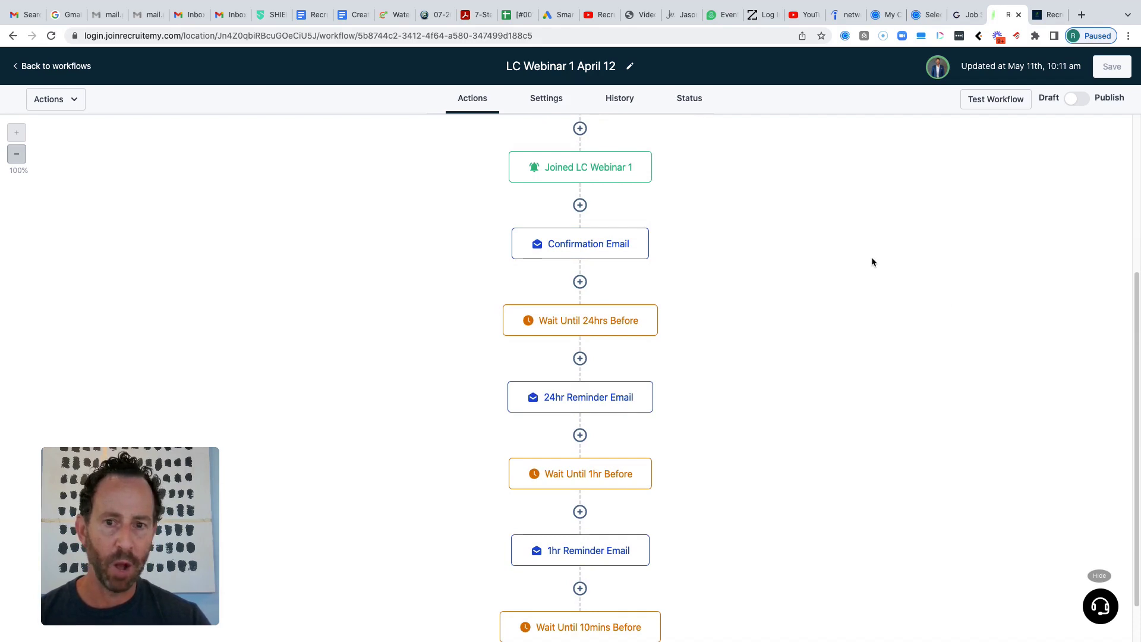